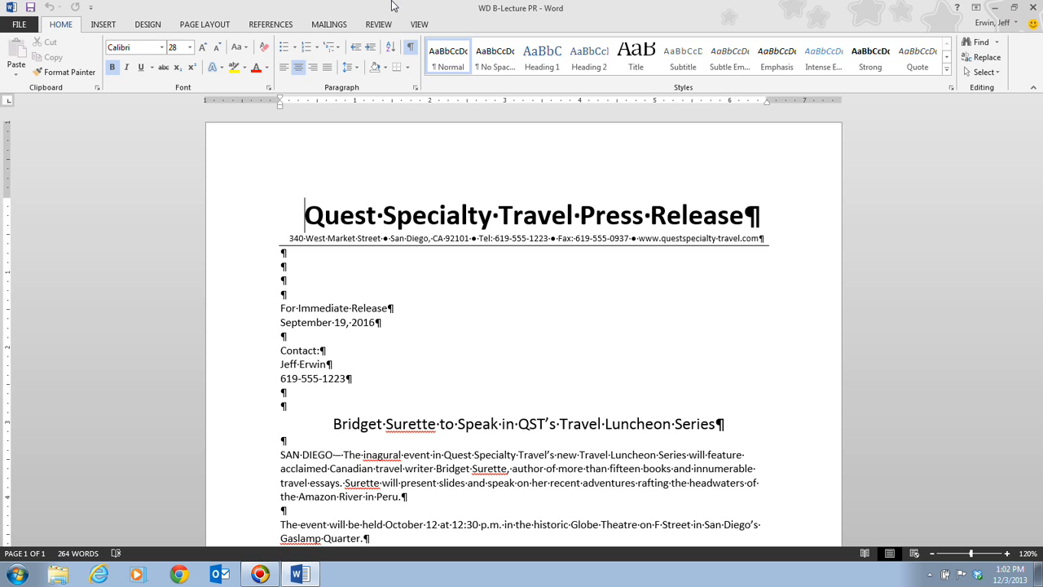
Copy the words "Travel Luncheon" from the press release's headline.
{"action": "scroll", "coordinate": [391, 2], "scroll_direction": "down", "scroll_amount": 1}
{"action": "scroll", "coordinate": [207, 8], "scroll_direction": "down", "scroll_amount": 3}
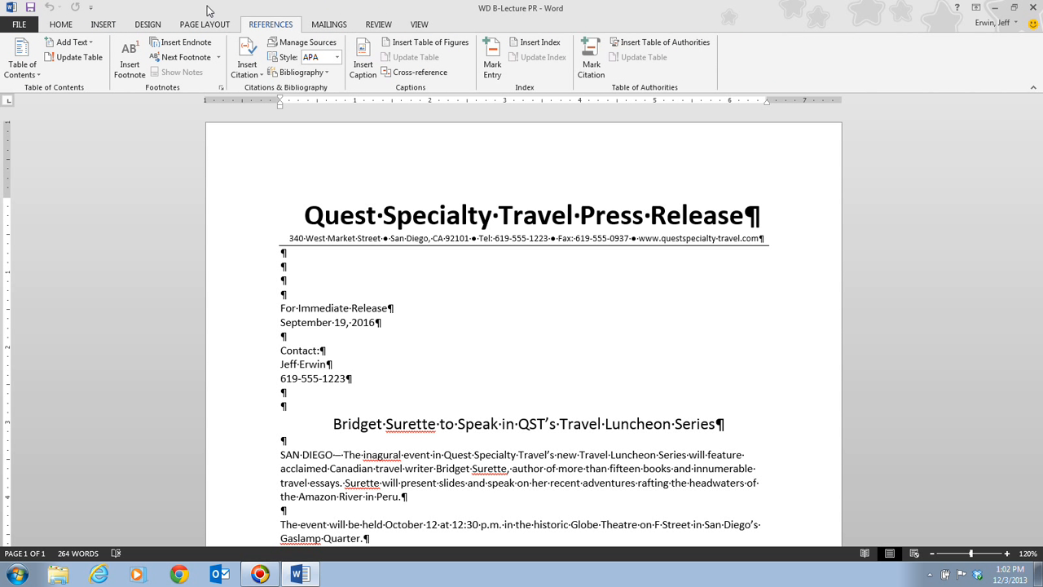
{"action": "scroll", "coordinate": [207, 7], "scroll_direction": "up", "scroll_amount": 4}
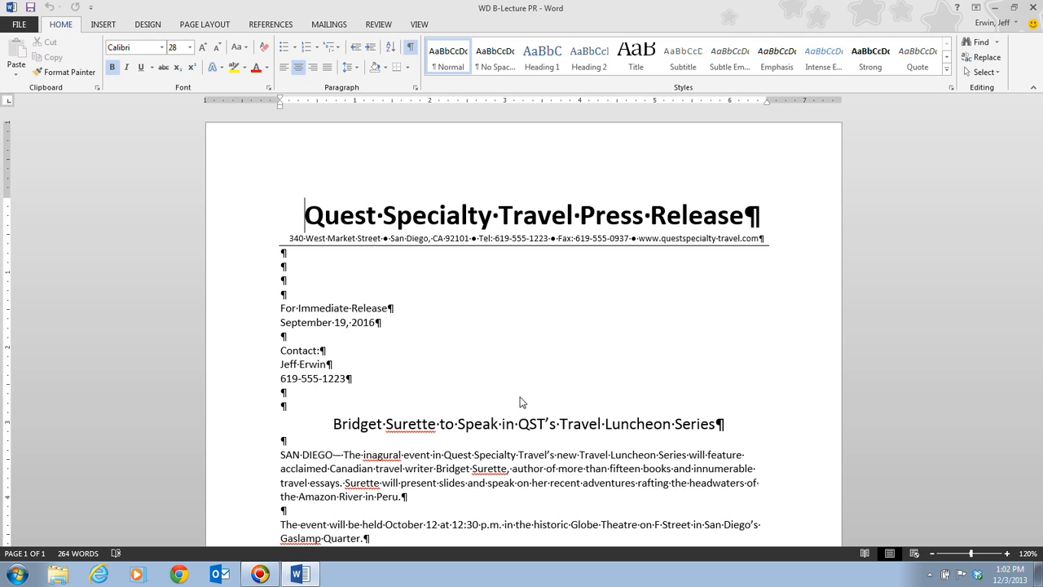
{"action": "scroll", "coordinate": [521, 399], "scroll_direction": "down", "scroll_amount": 4}
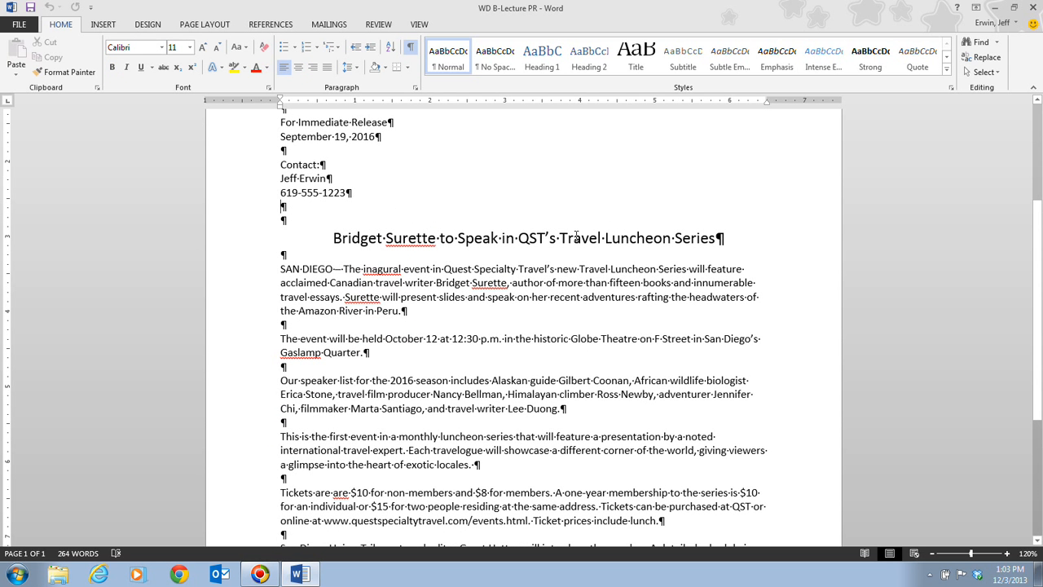
{"action": "left_click_drag", "start_coordinate": [559, 238], "coordinate": [672, 238]}
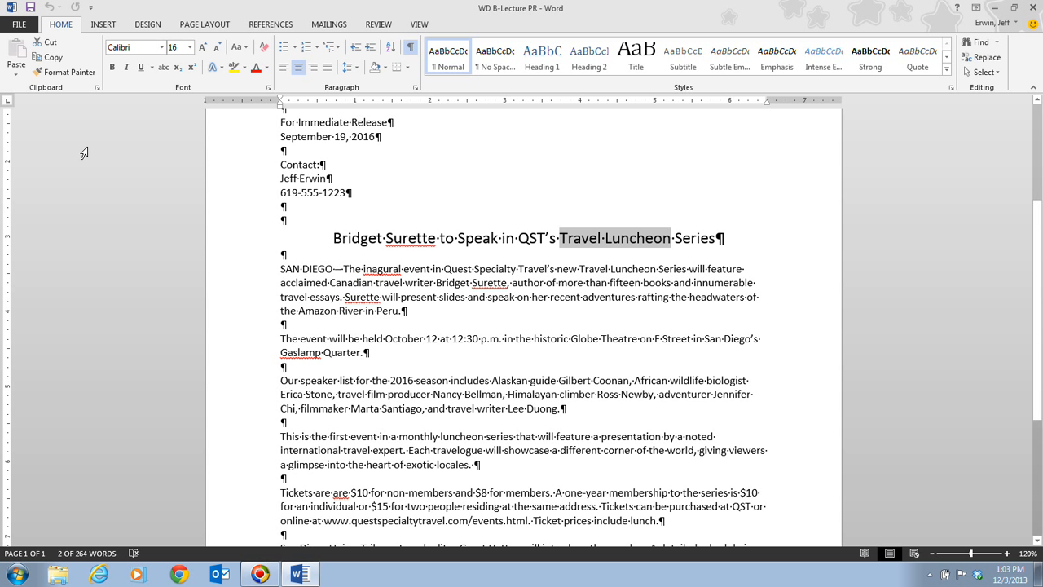
{"action": "left_click", "coordinate": [54, 62]}
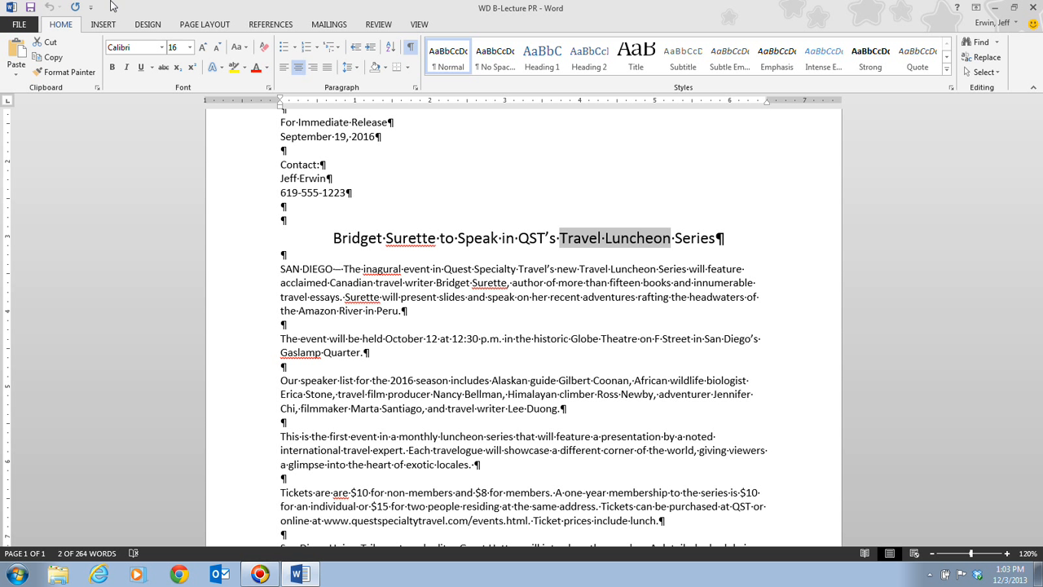
{"action": "right_click", "coordinate": [636, 238]}
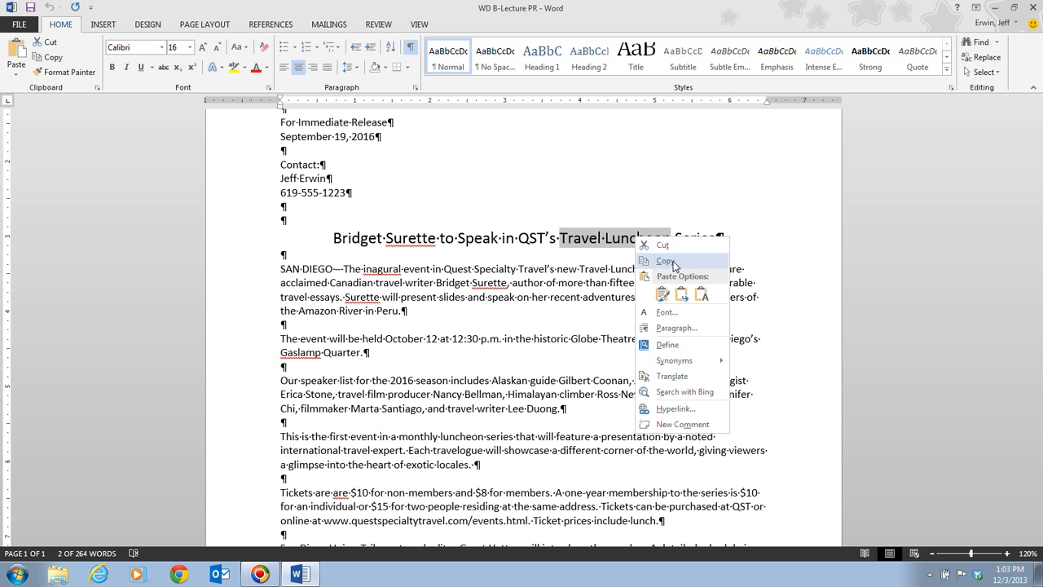
{"action": "left_click", "coordinate": [222, 257]}
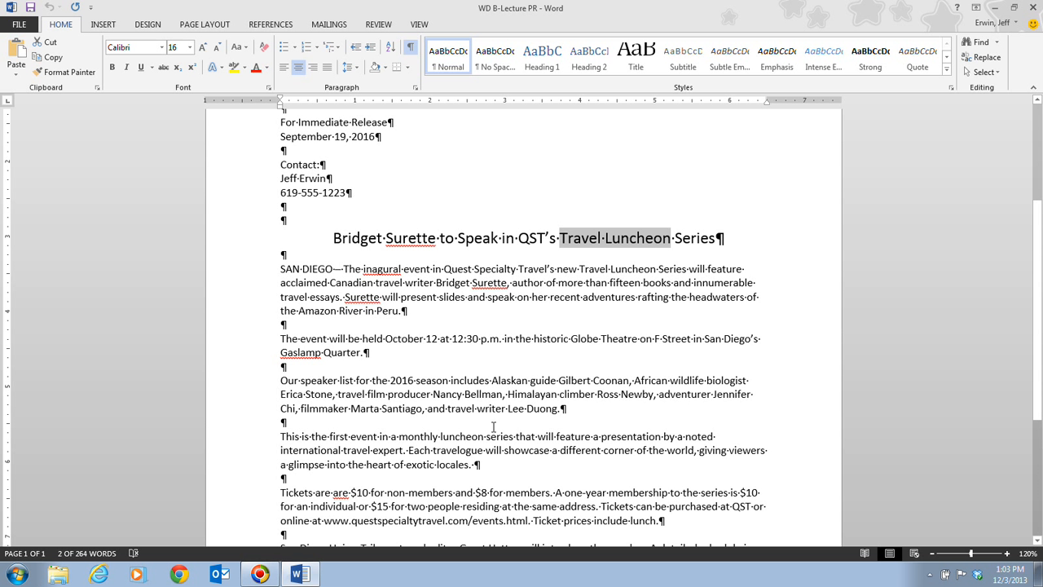
Paste the copied "Travel Luncheon" before "season" in the speaker list paragraph, using the Keep Text Only option.
{"action": "scroll", "coordinate": [493, 426], "scroll_direction": "down", "scroll_amount": 1}
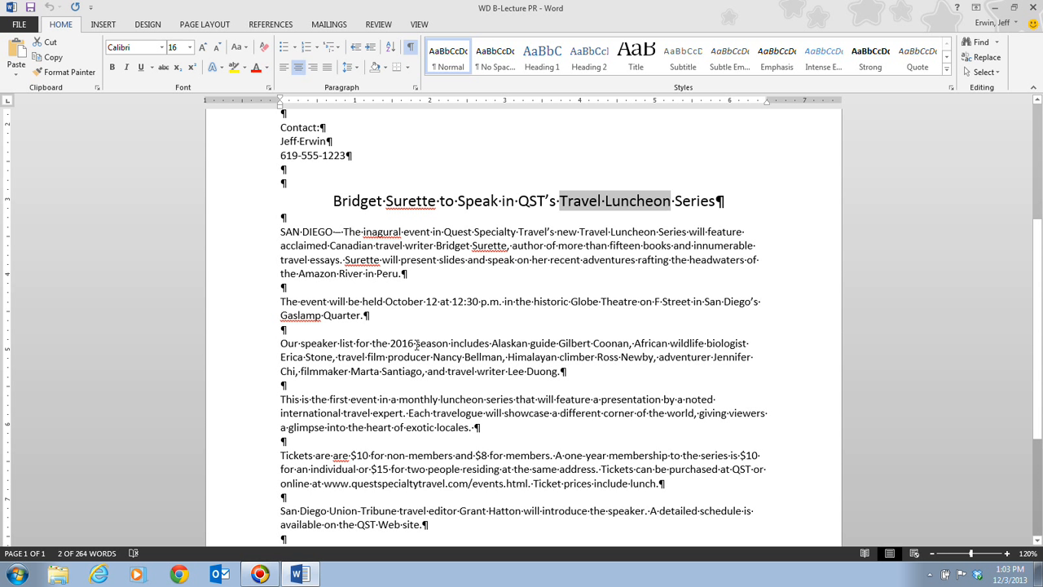
{"action": "left_click", "coordinate": [416, 344]}
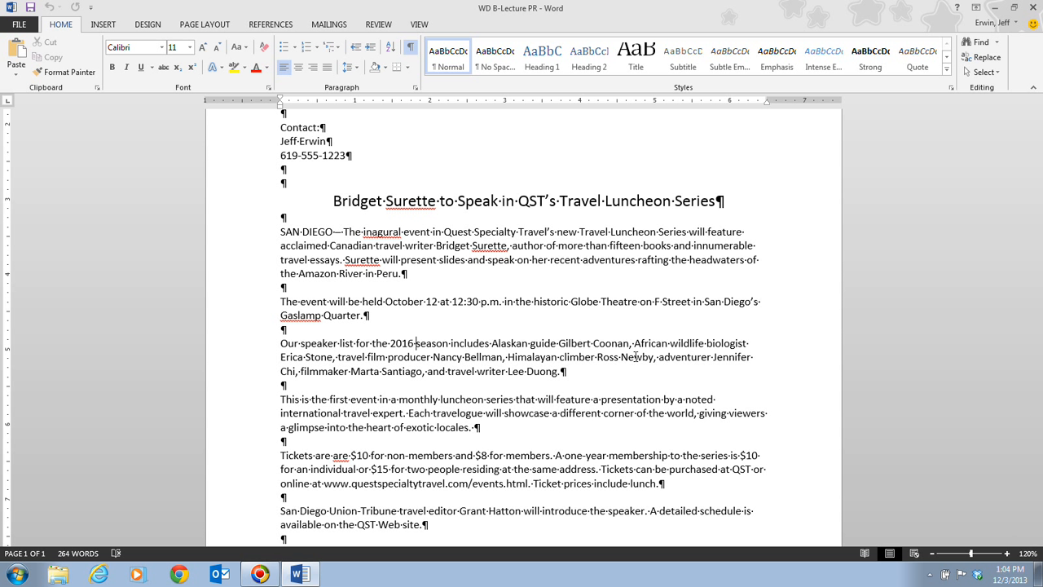
{"action": "left_click", "coordinate": [18, 49]}
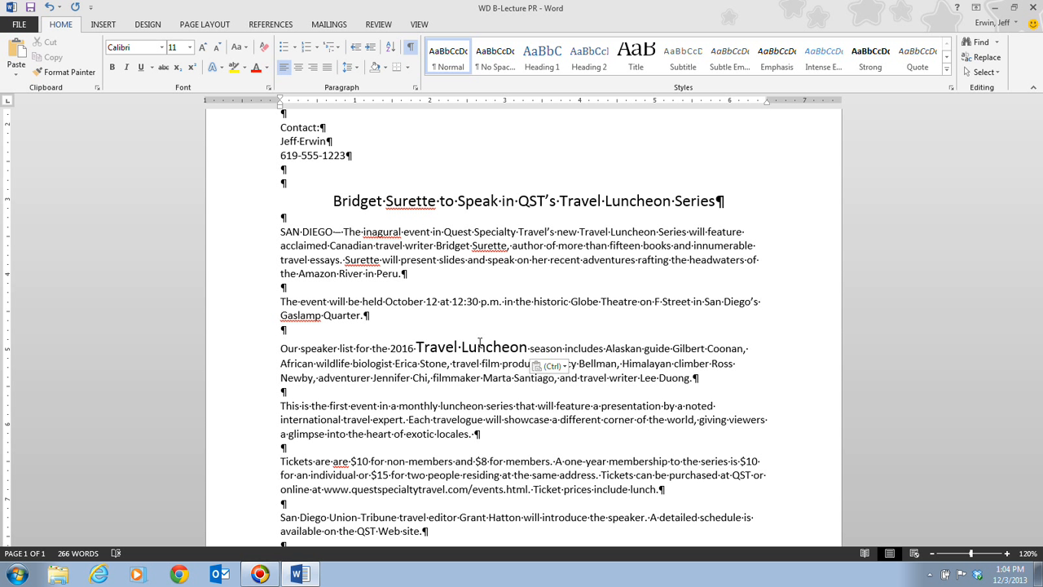
{"action": "left_click", "coordinate": [562, 367]}
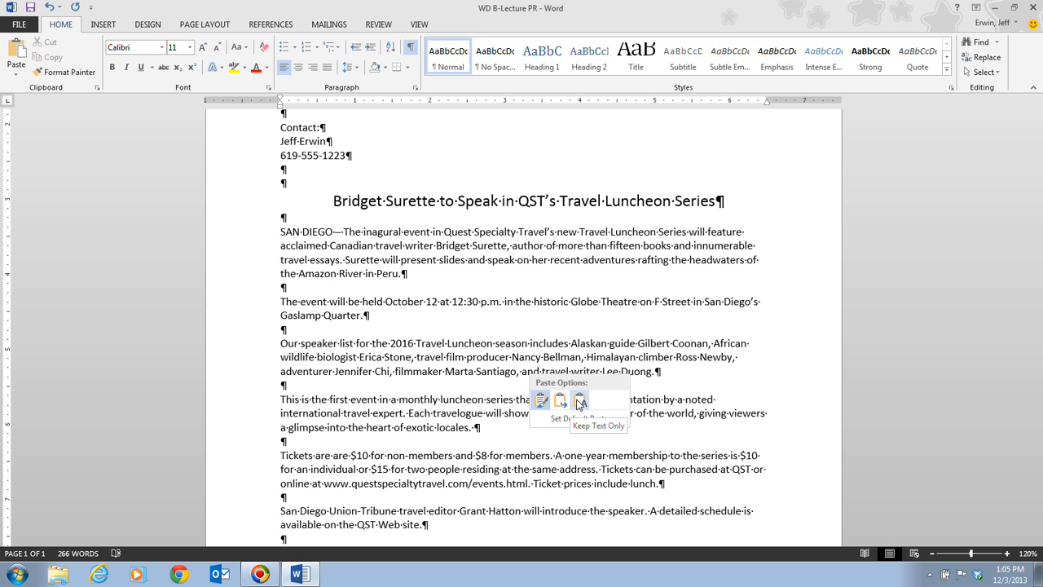
{"action": "left_click", "coordinate": [579, 402]}
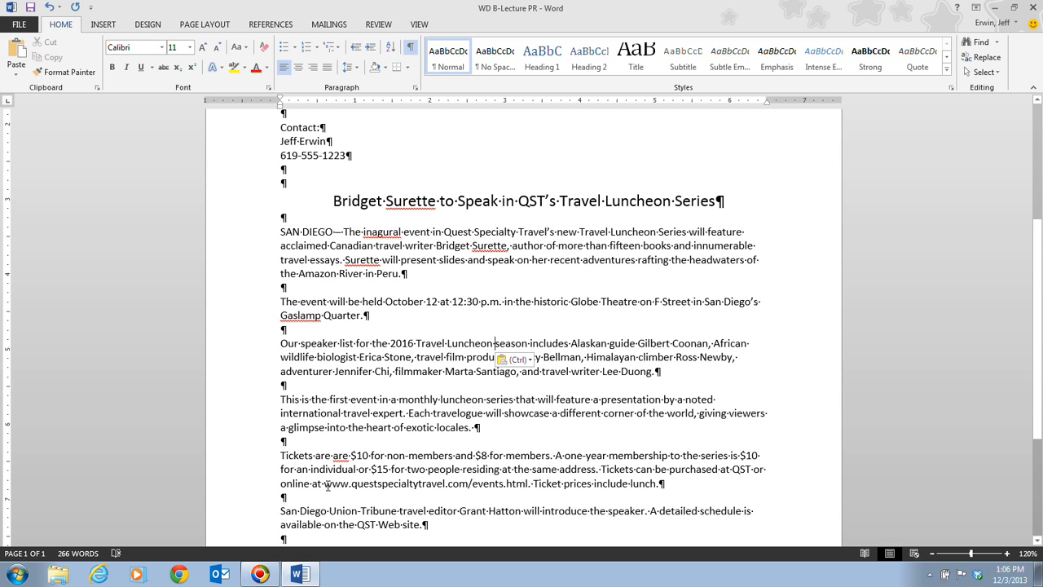
{"action": "left_click_drag", "start_coordinate": [324, 483], "coordinate": [471, 484]}
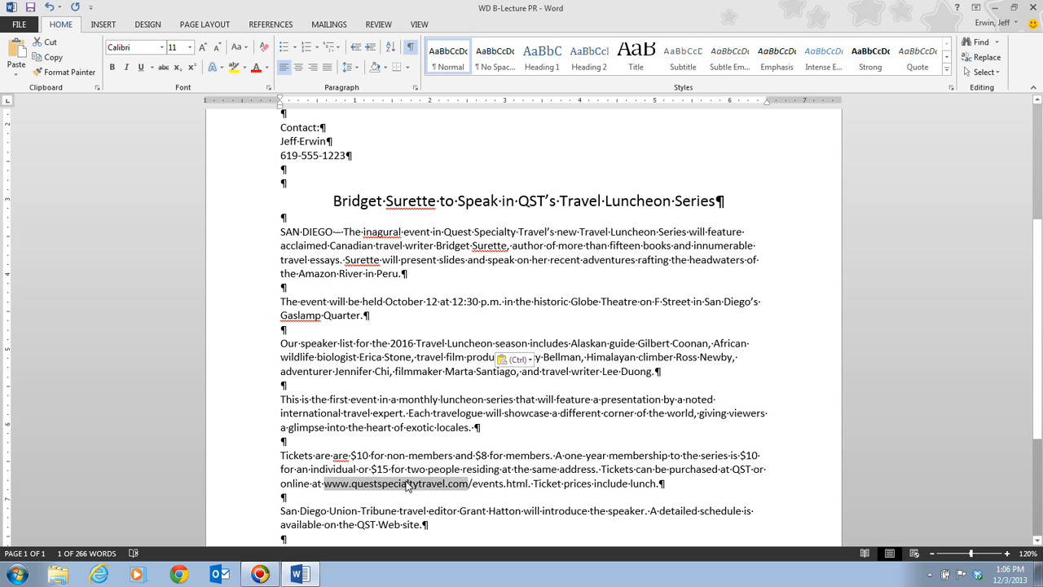
{"action": "left_click_drag", "start_coordinate": [407, 485], "coordinate": [410, 489]}
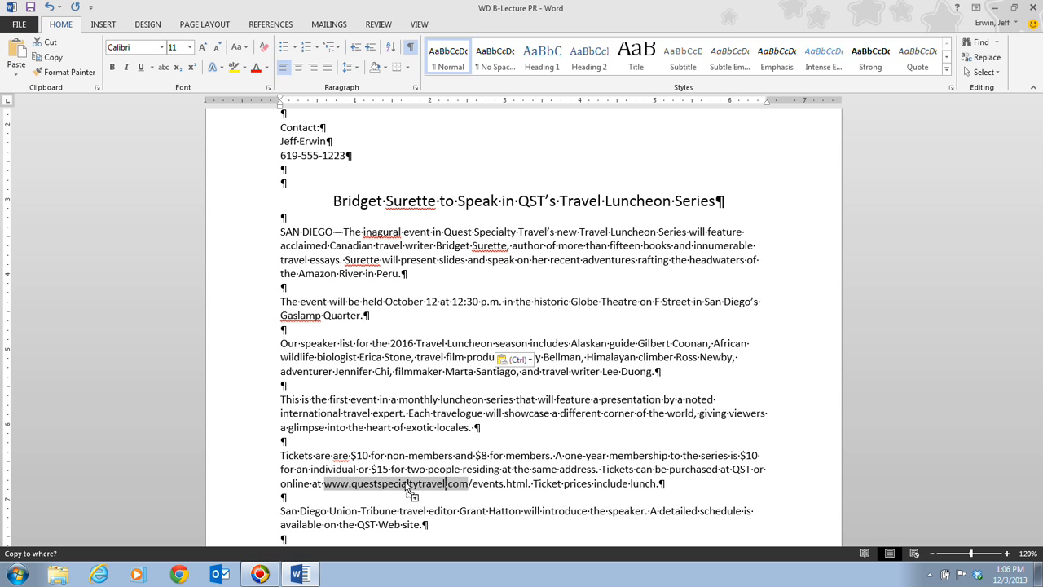
{"action": "left_click_drag", "start_coordinate": [407, 485], "coordinate": [400, 513]}
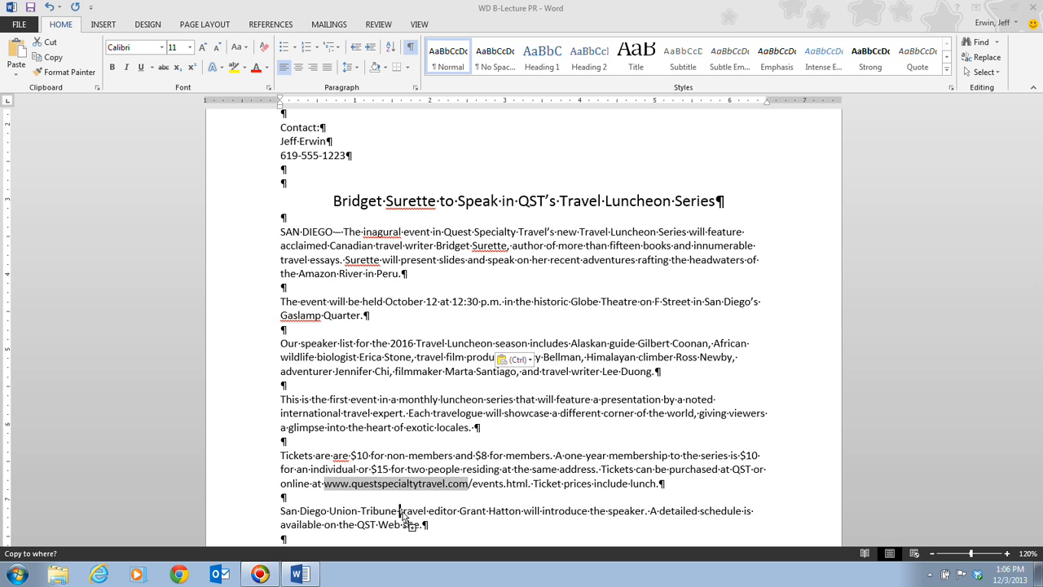
{"action": "left_click_drag", "start_coordinate": [401, 516], "coordinate": [419, 353]}
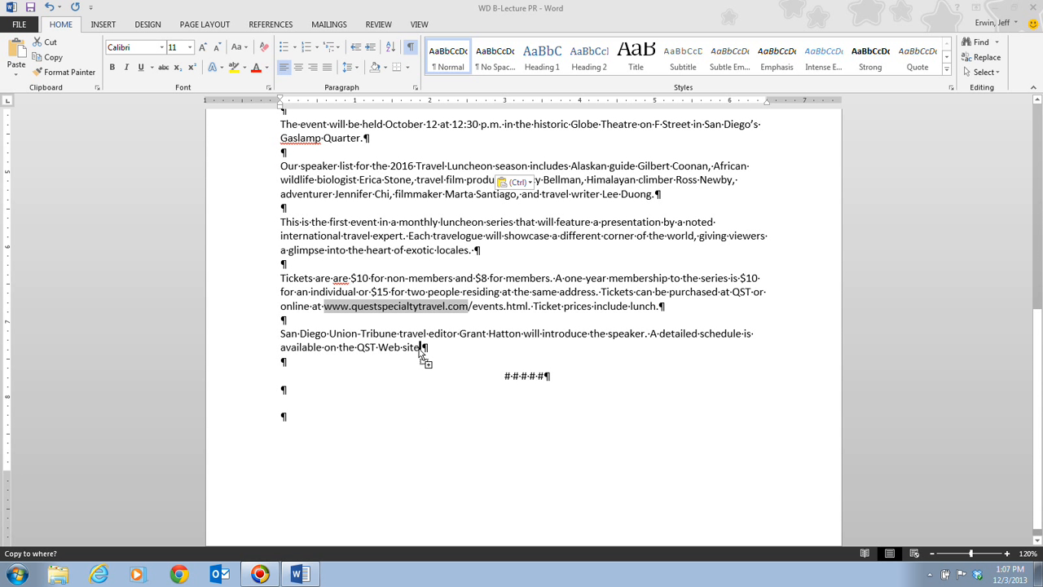
{"action": "left_click_drag", "start_coordinate": [419, 353], "coordinate": [420, 355]}
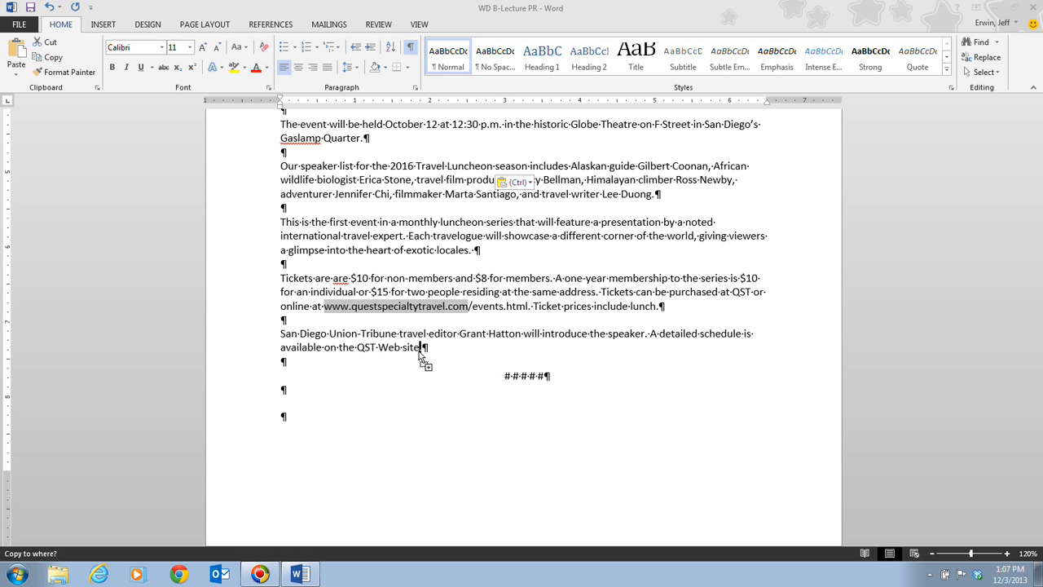
{"action": "left_click_drag", "start_coordinate": [419, 352], "coordinate": [419, 354]}
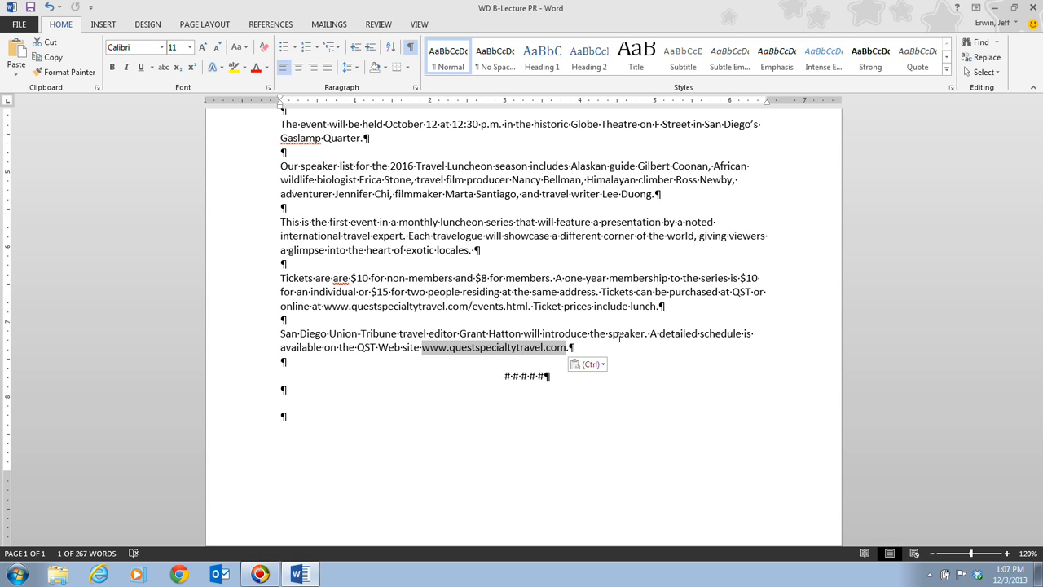
Insert "at" before the web address in the last paragraph and save the document.
{"action": "scroll", "coordinate": [619, 337], "scroll_direction": "up", "scroll_amount": 1}
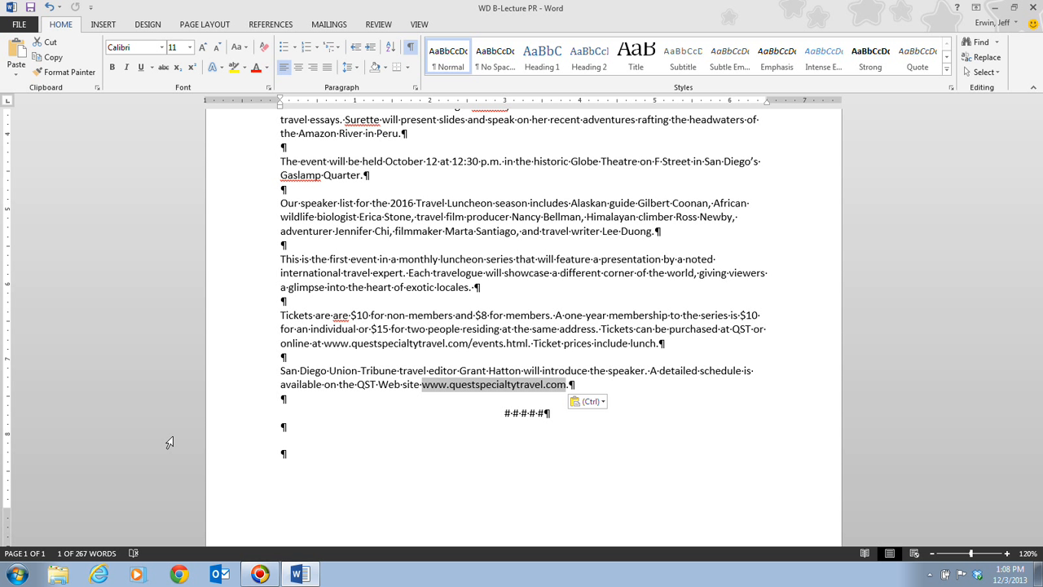
{"action": "left_click", "coordinate": [423, 386]}
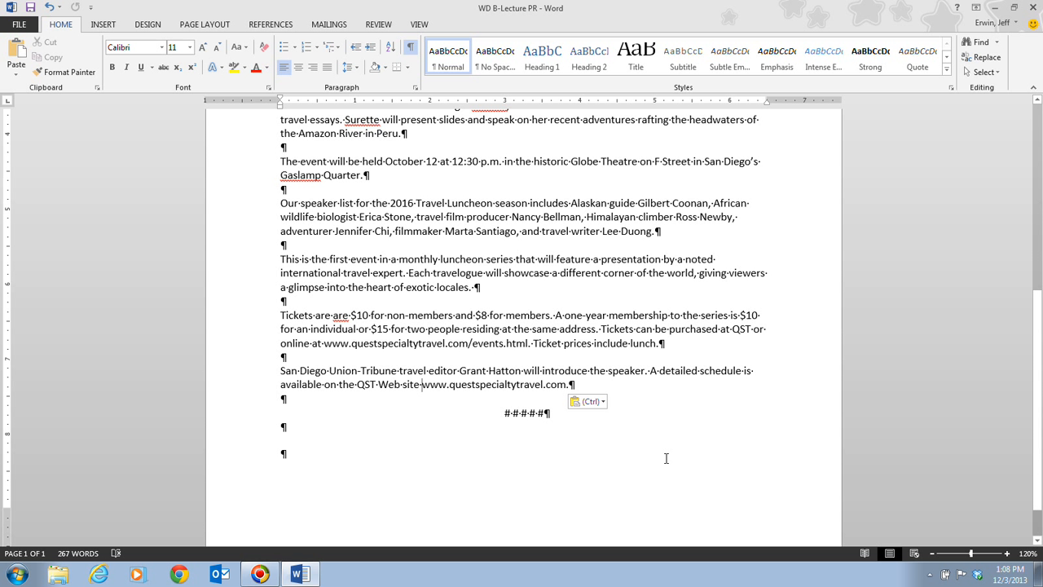
{"action": "type", "text": "at"}
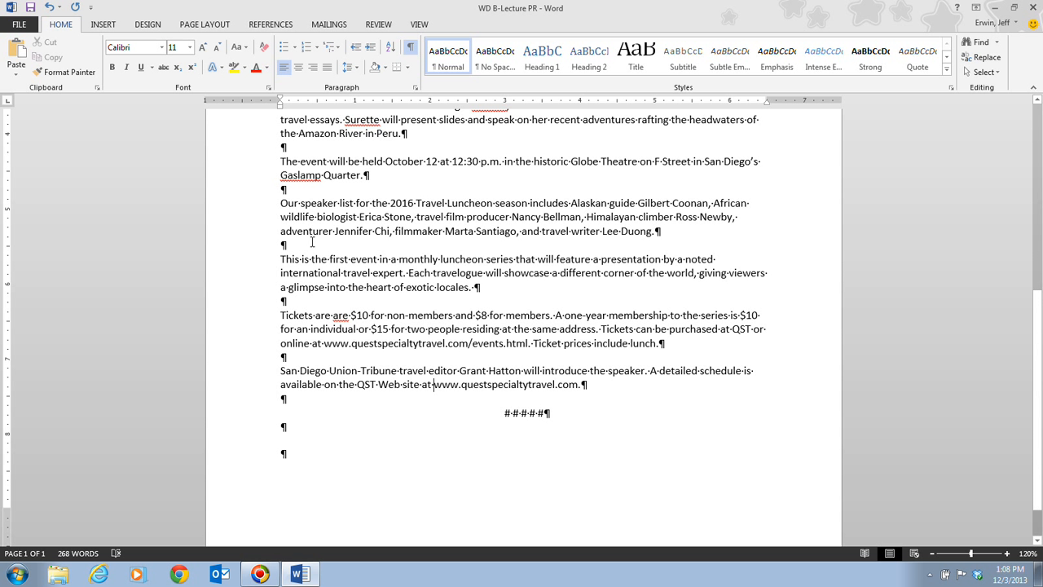
{"action": "left_click", "coordinate": [31, 7]}
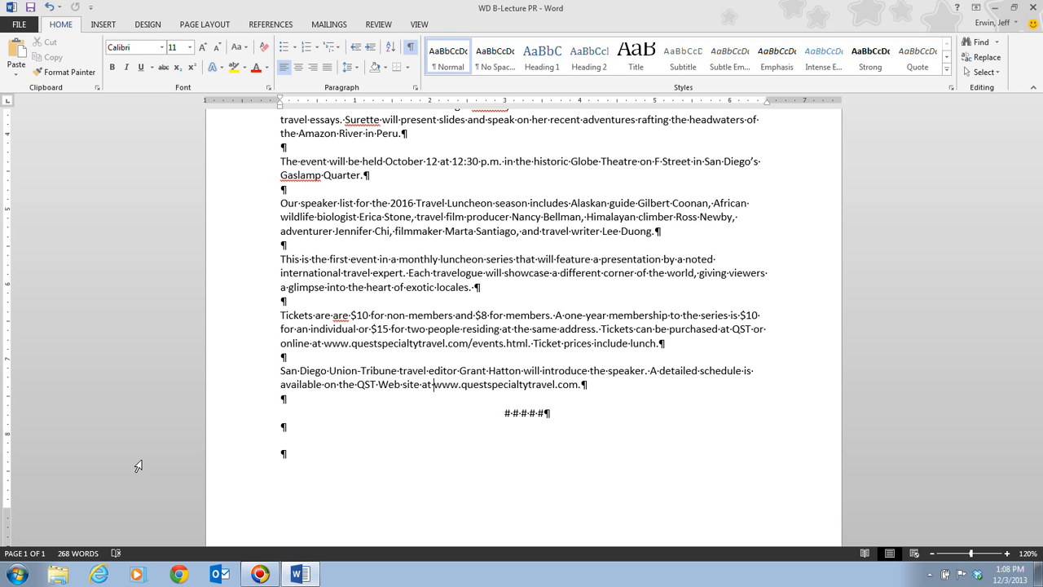
Split the document window and view different sections of the press release in the two panes.
{"action": "scroll", "coordinate": [86, 377], "scroll_direction": "up", "scroll_amount": 1}
{"action": "left_click", "coordinate": [418, 25]}
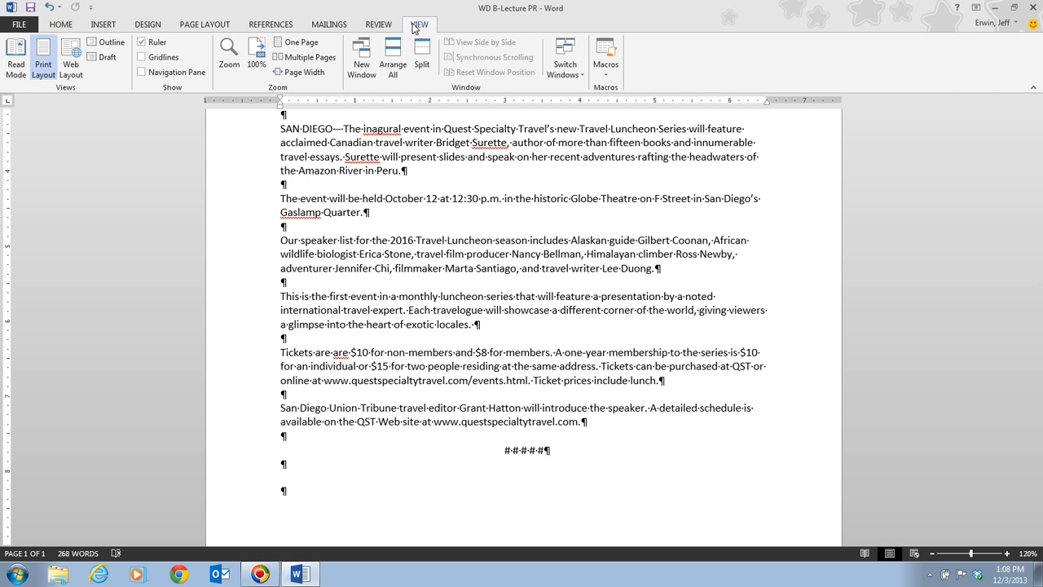
{"action": "left_click", "coordinate": [427, 70]}
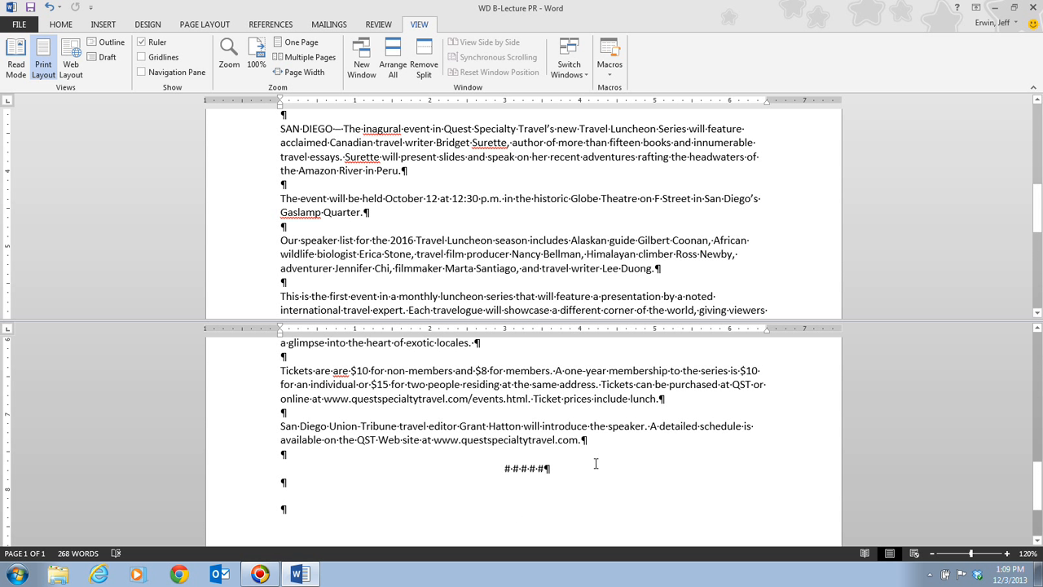
{"action": "scroll", "coordinate": [596, 463], "scroll_direction": "up", "scroll_amount": 4}
{"action": "scroll", "coordinate": [596, 463], "scroll_direction": "up", "scroll_amount": 5}
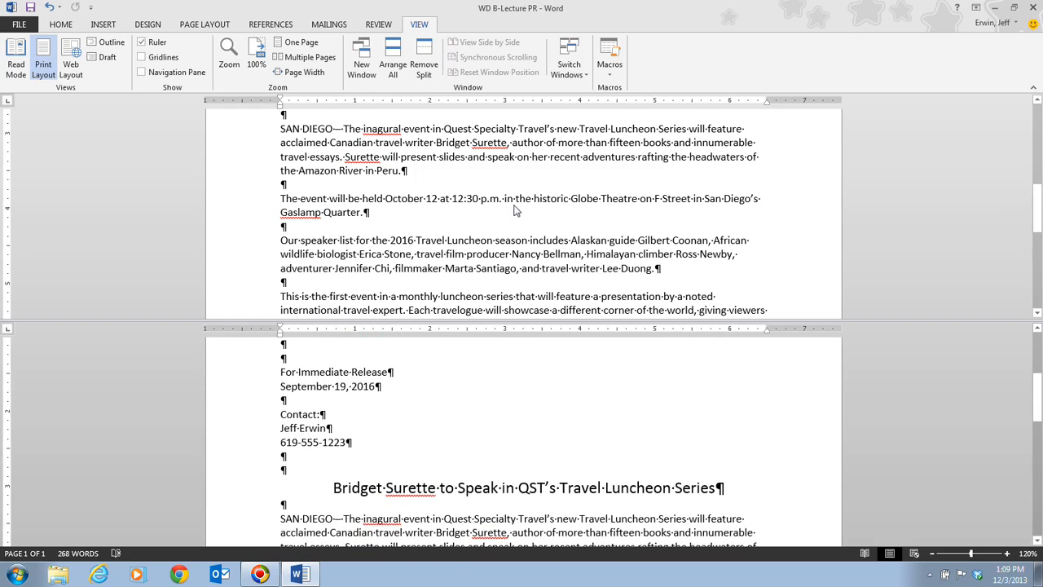
{"action": "scroll", "coordinate": [513, 210], "scroll_direction": "up", "scroll_amount": 4}
{"action": "scroll", "coordinate": [513, 210], "scroll_direction": "up", "scroll_amount": 2}
{"action": "scroll", "coordinate": [513, 220], "scroll_direction": "down", "scroll_amount": 10}
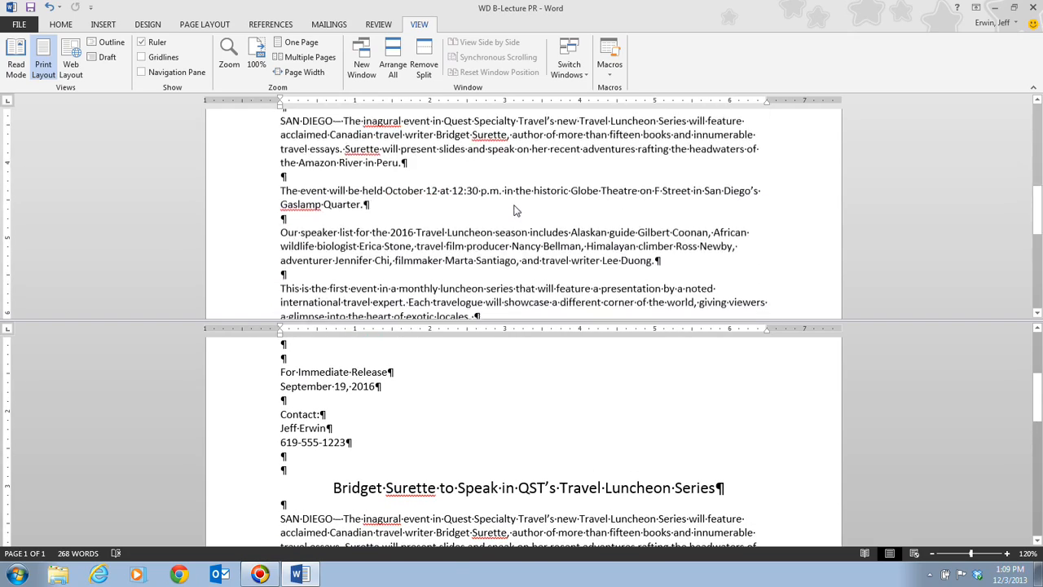
{"action": "scroll", "coordinate": [545, 449], "scroll_direction": "down", "scroll_amount": 10}
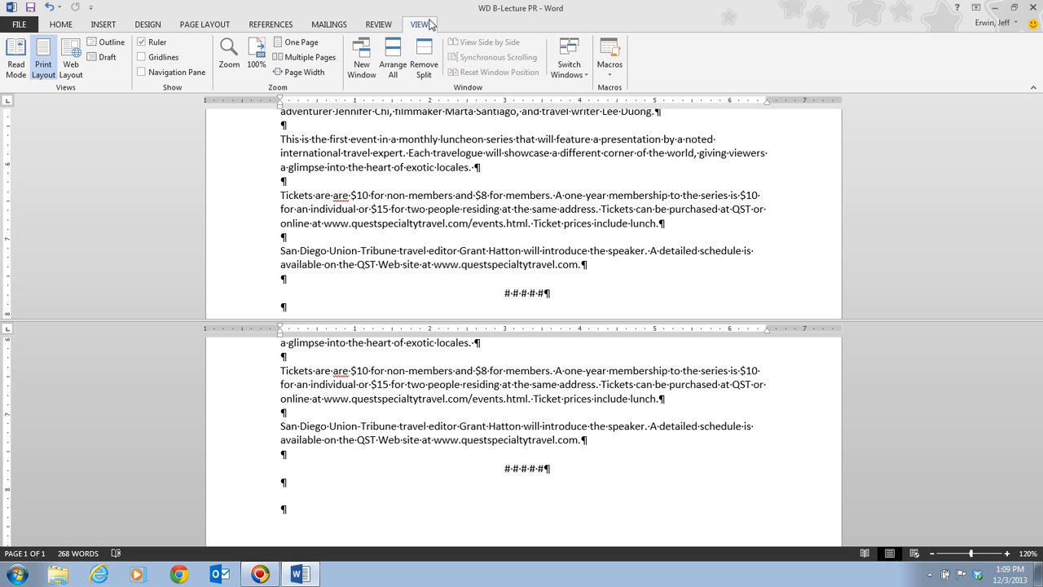
Remove the window split to return to a single view of the document.
{"action": "left_click", "coordinate": [423, 69]}
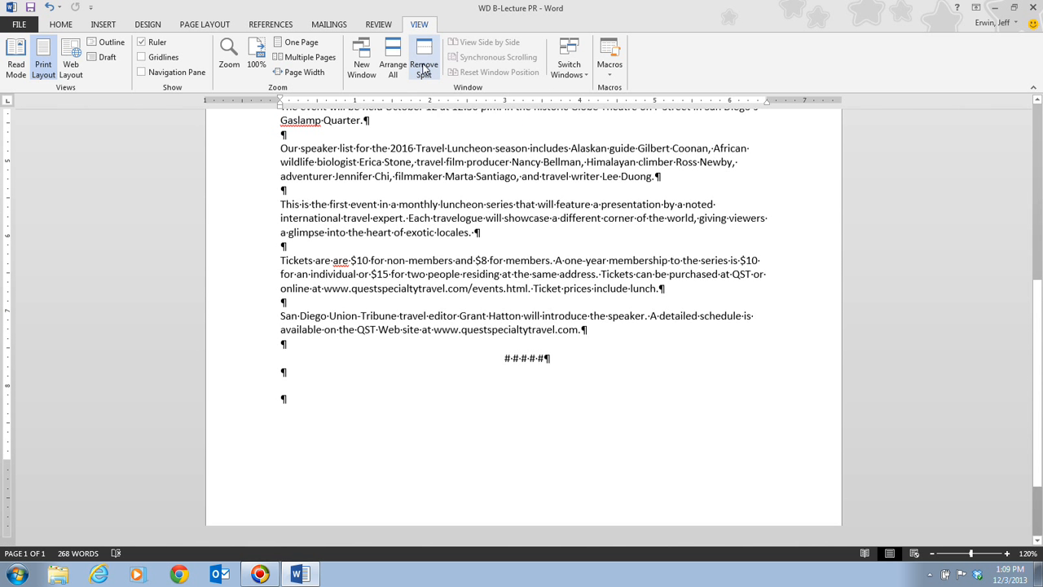
{"action": "scroll", "coordinate": [584, 417], "scroll_direction": "up", "scroll_amount": 2}
{"action": "scroll", "coordinate": [584, 418], "scroll_direction": "up", "scroll_amount": 3}
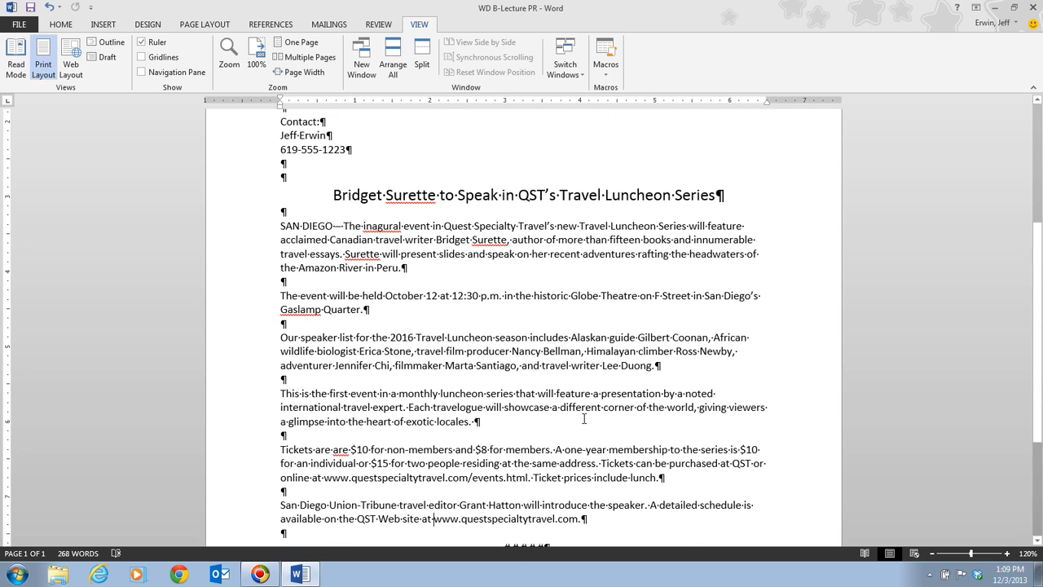